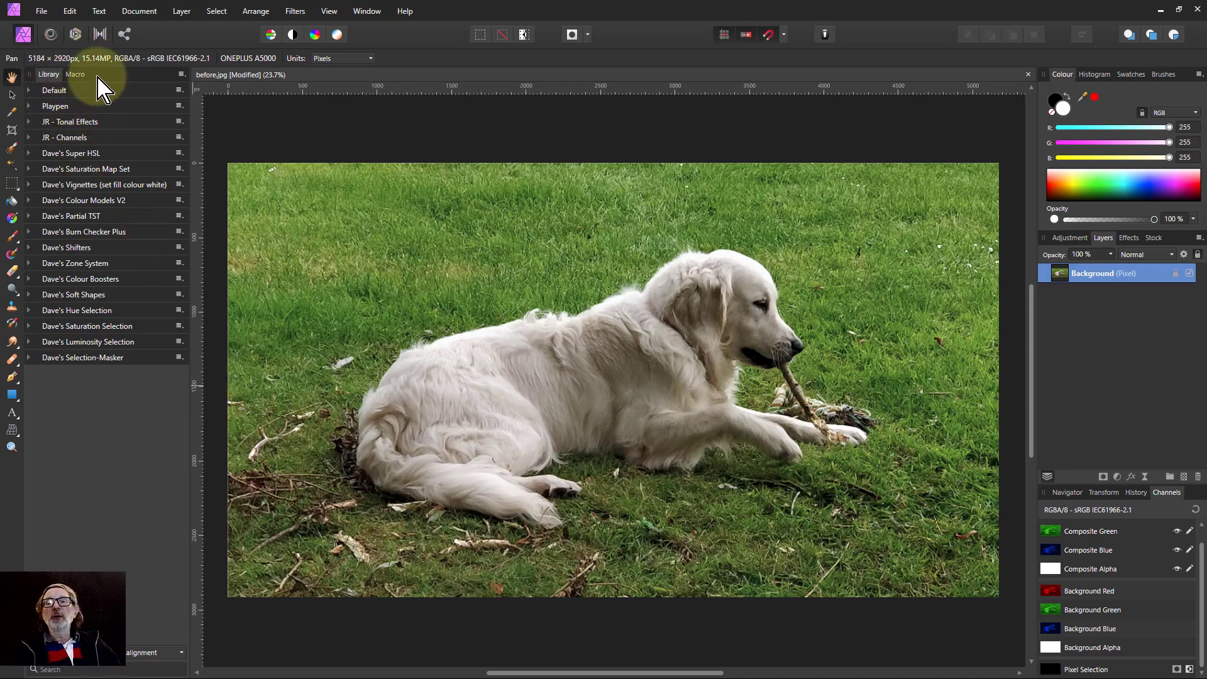
Import Dave's Selection-Masker V1.afmacros into the macro library
click(182, 75)
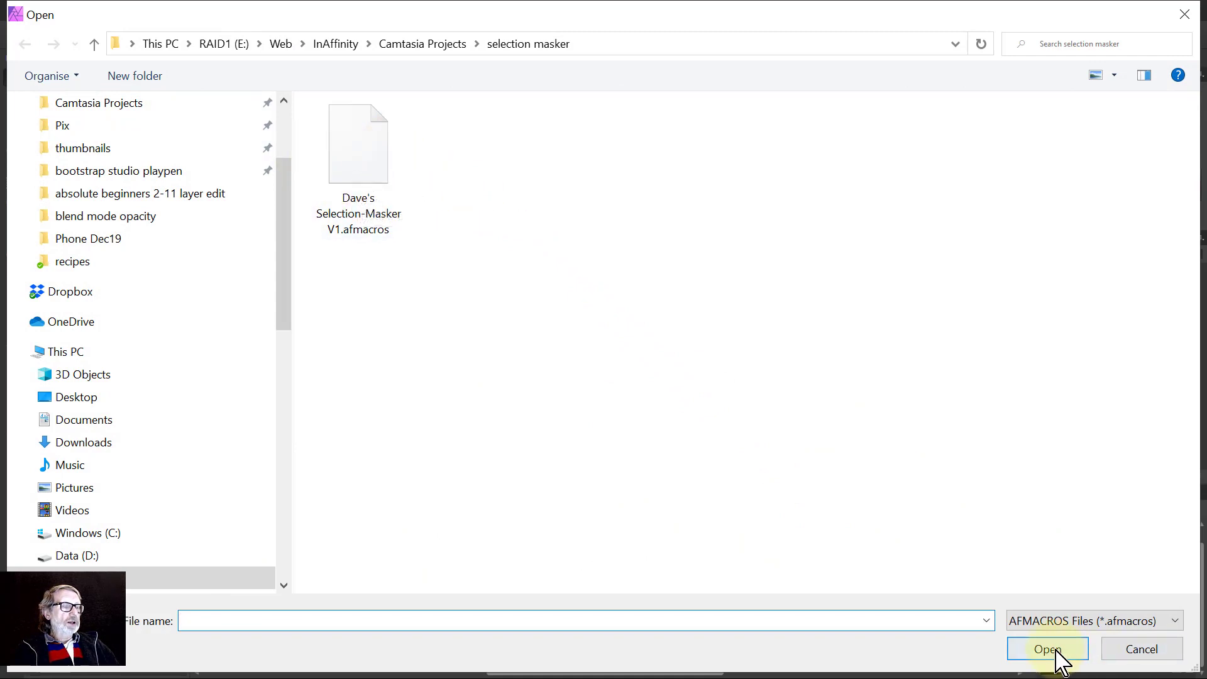
click(1117, 648)
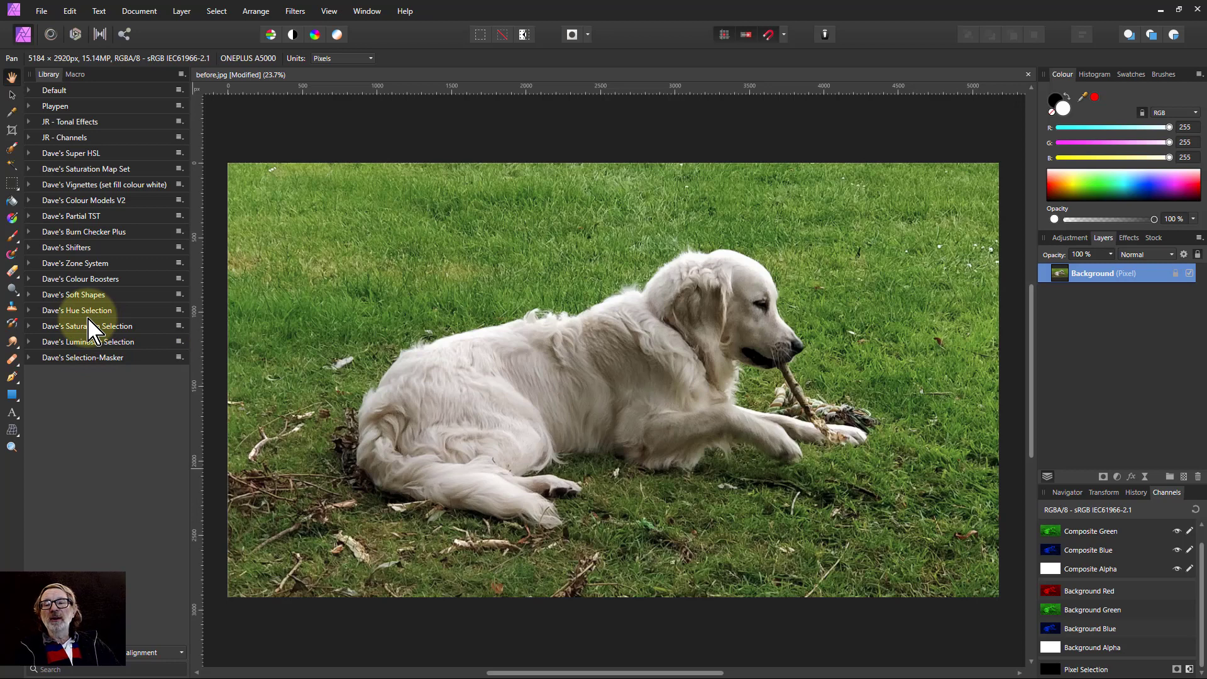
Run the Smart'n'Simple Hue Selection macro, hide Background, and review its procedural texture settings
click(28, 312)
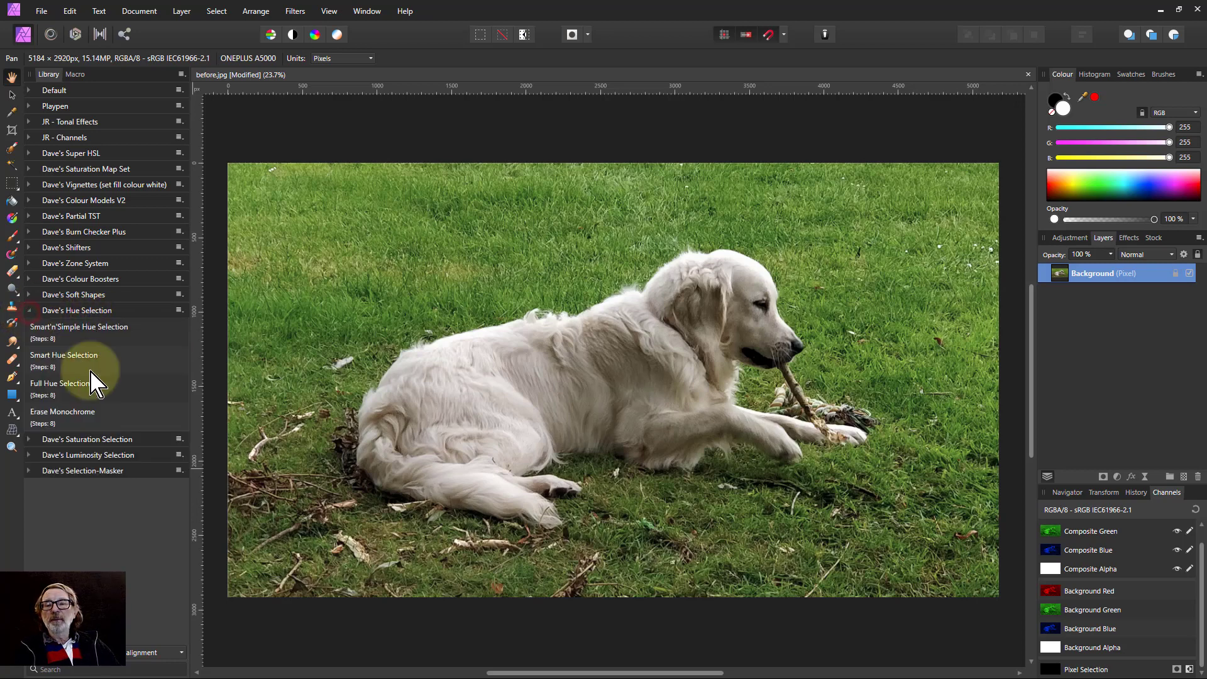
click(81, 330)
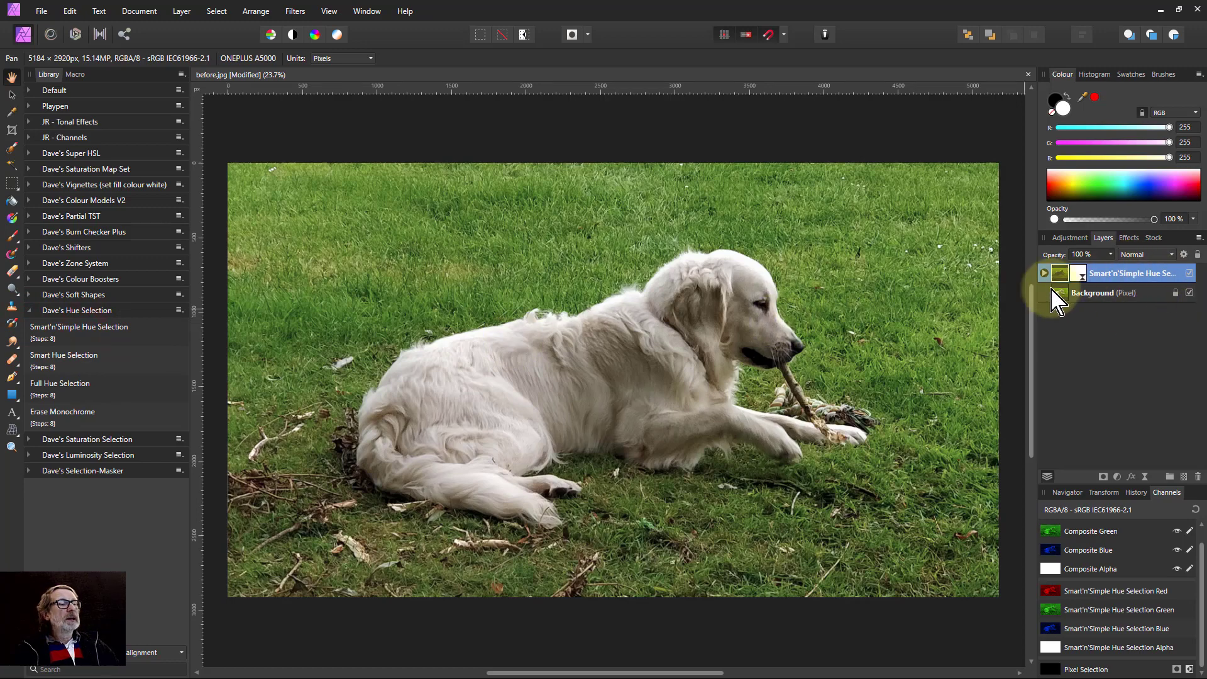
click(1189, 293)
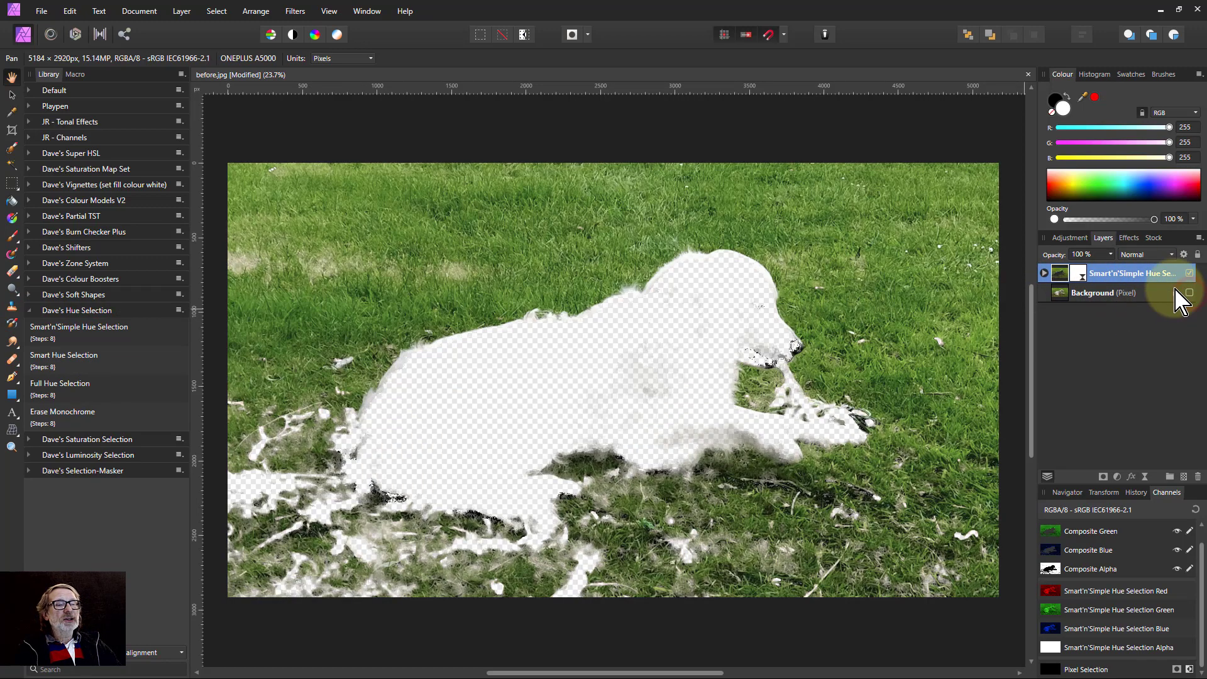
double_click(1078, 274)
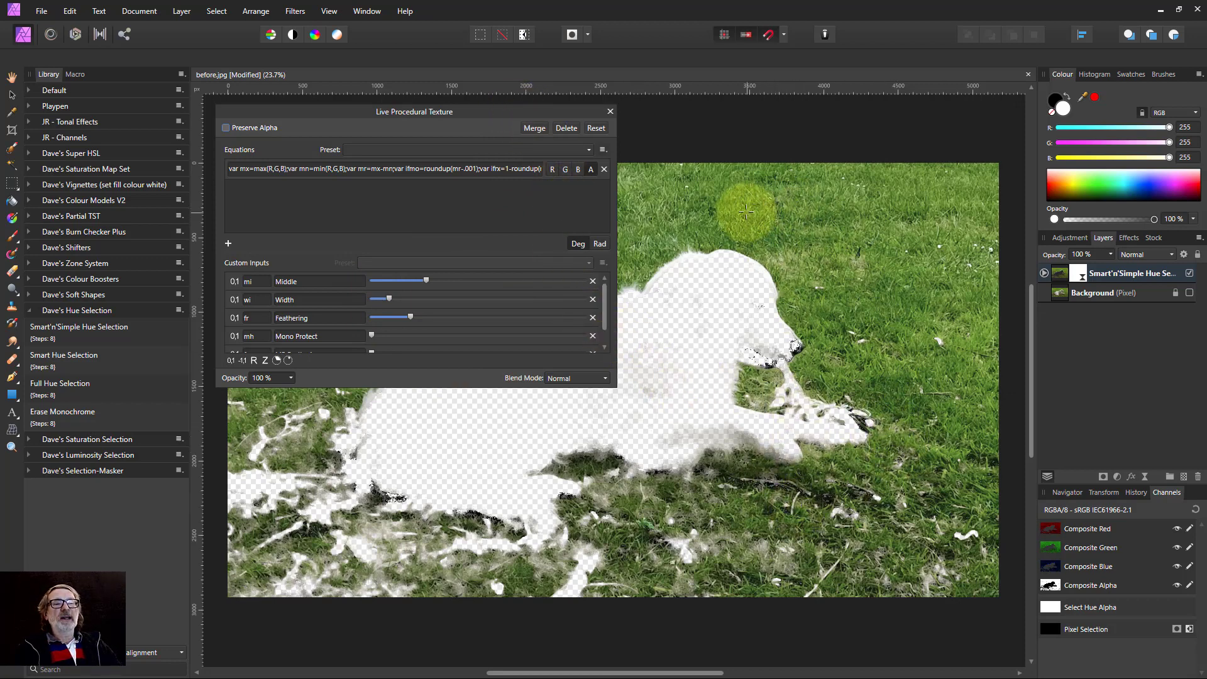
click(610, 112)
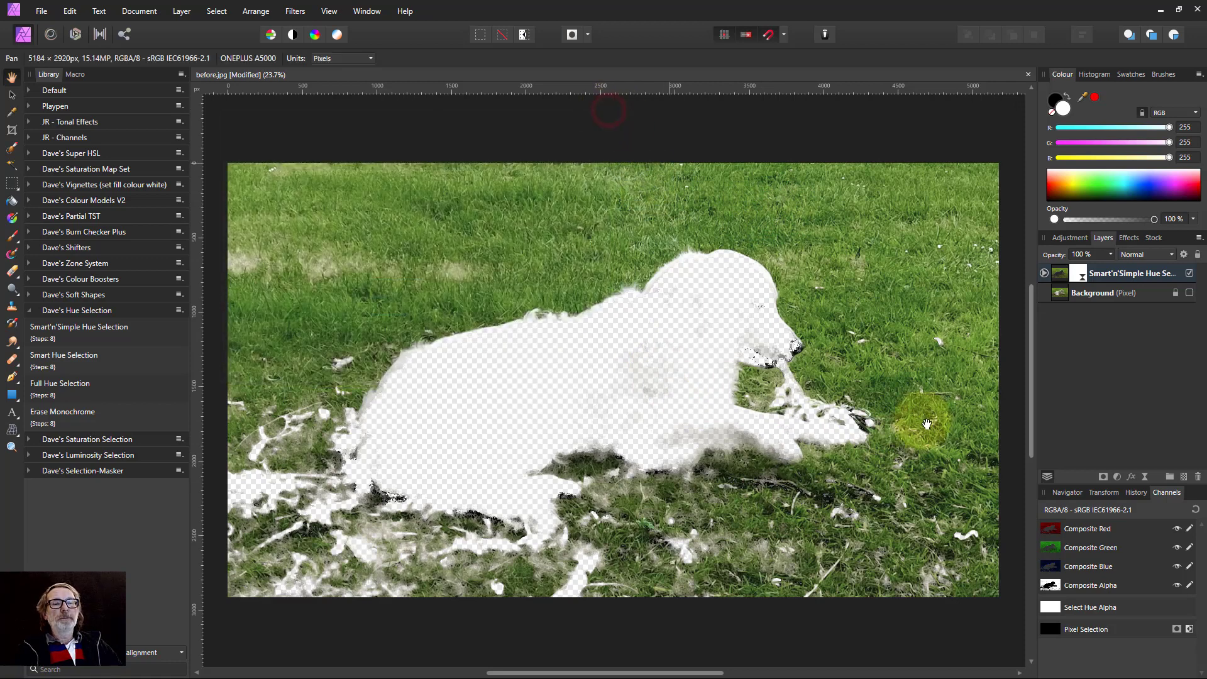
Run Convert to Selection on the Smart'n'Simple Hue Selection layer, then show Background again
click(1056, 277)
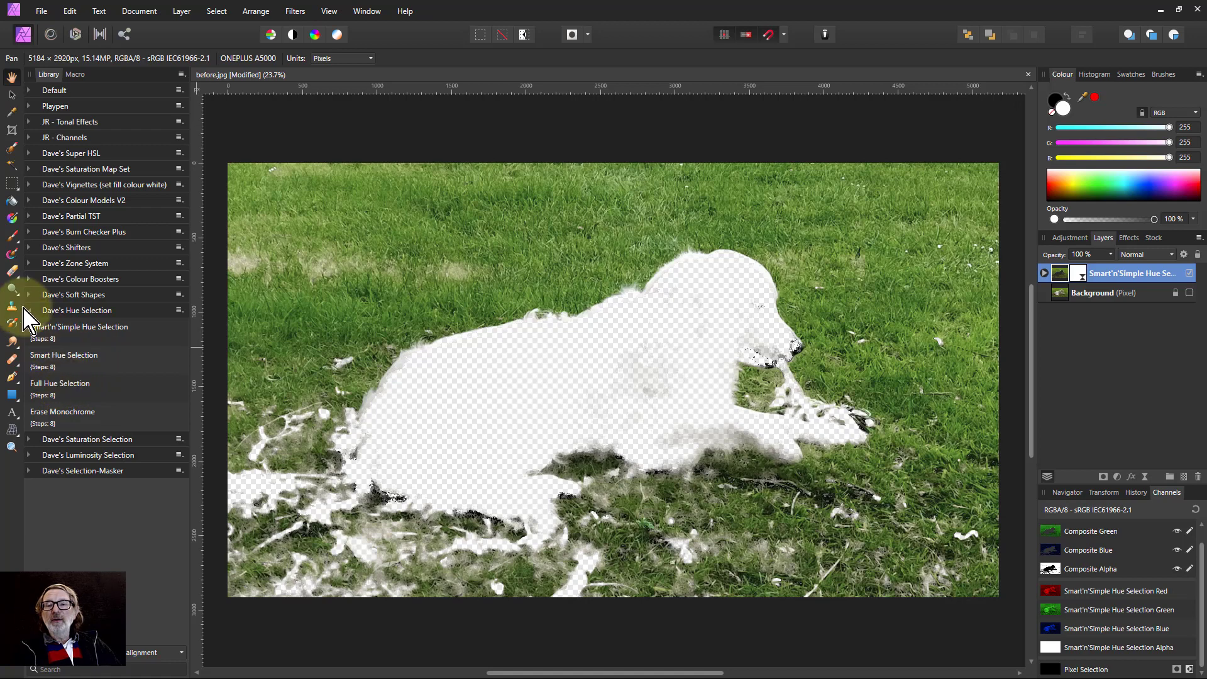
click(29, 311)
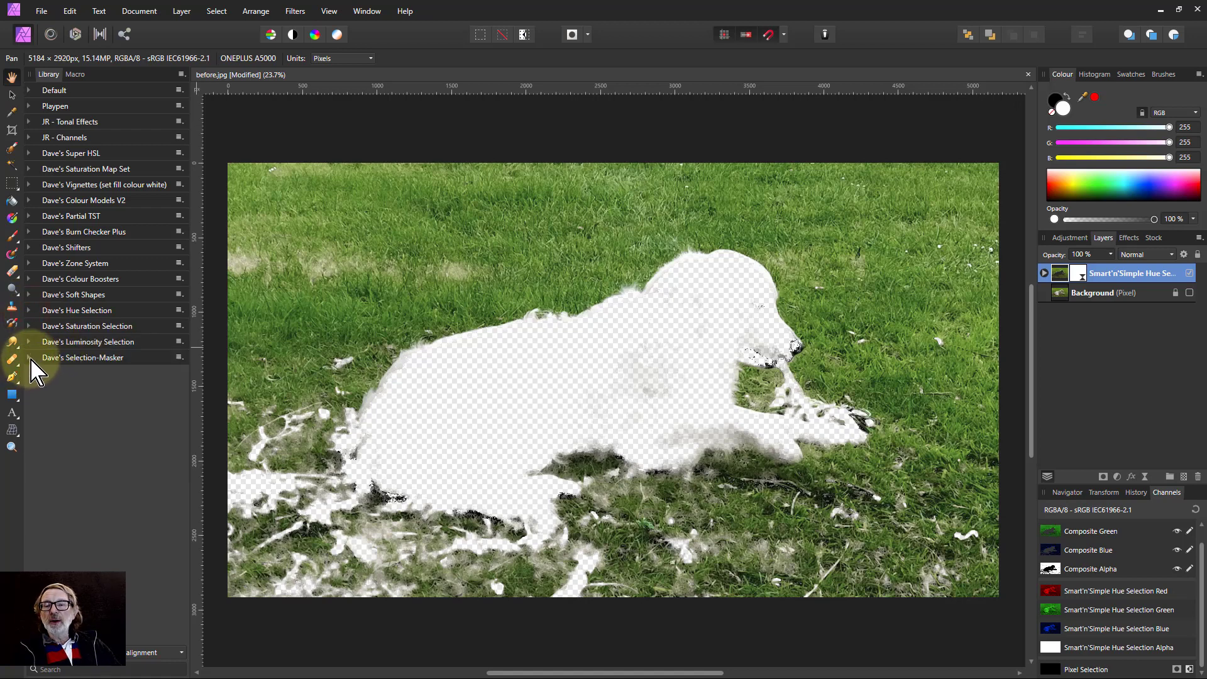
click(30, 357)
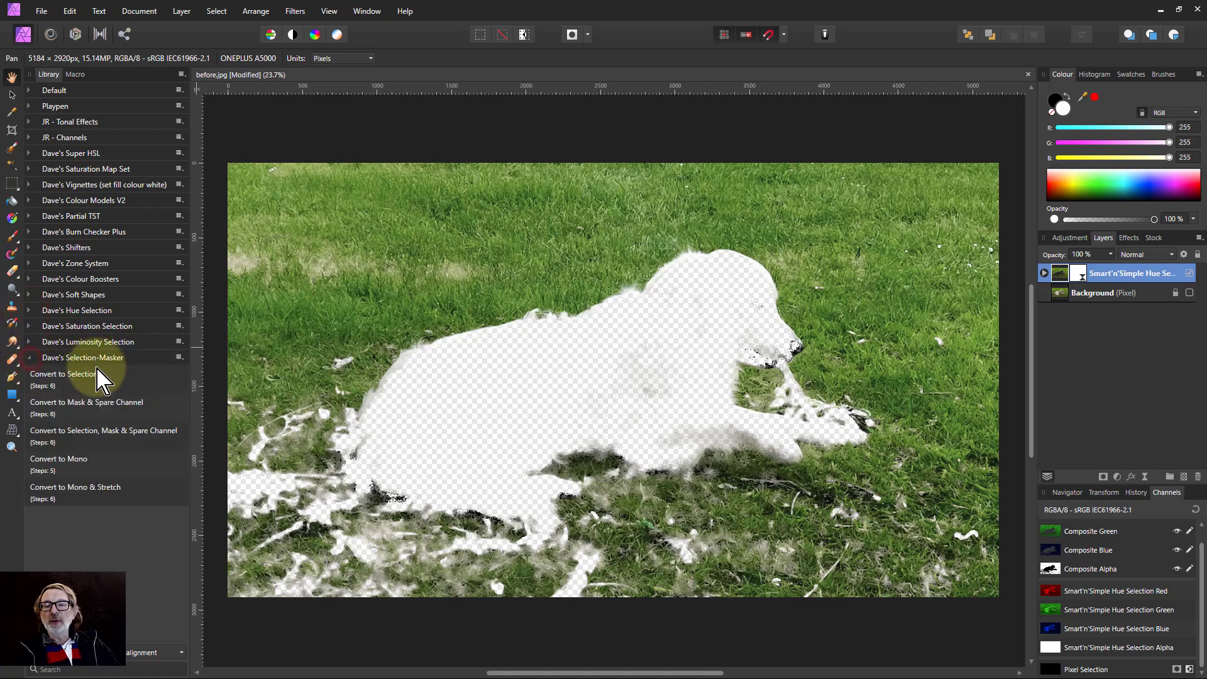
click(56, 382)
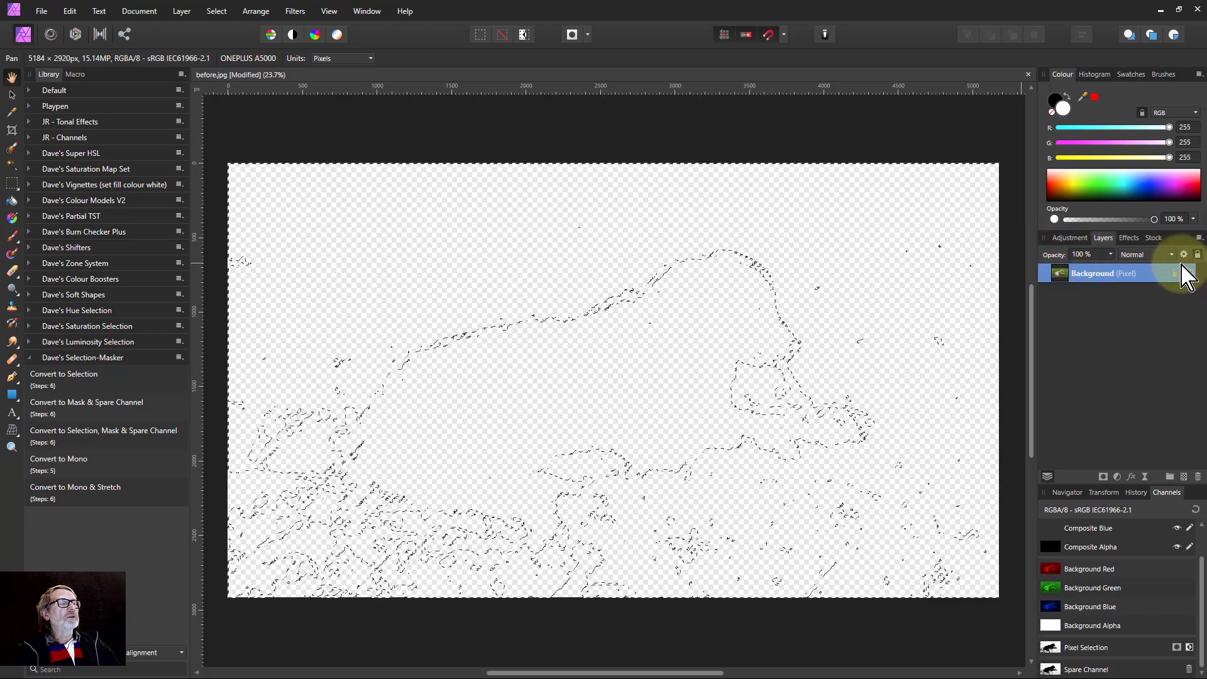
click(1188, 273)
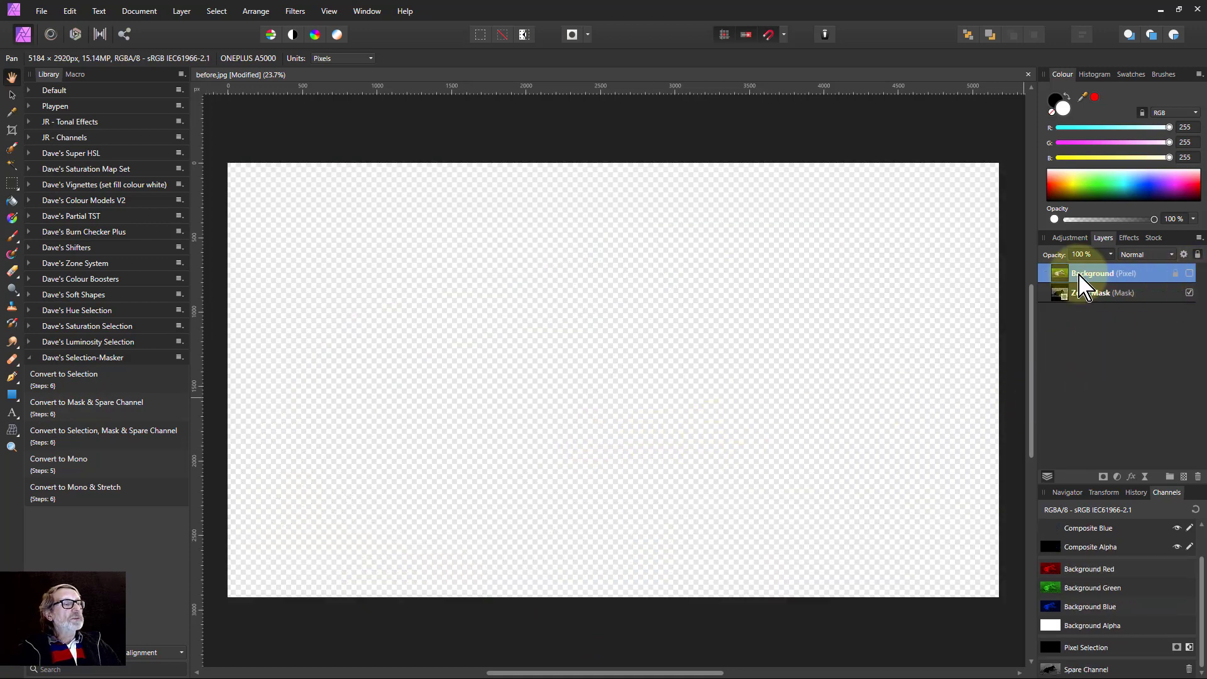
Make the Background visible above the Zone Mask layer and inspect both layers
click(1190, 274)
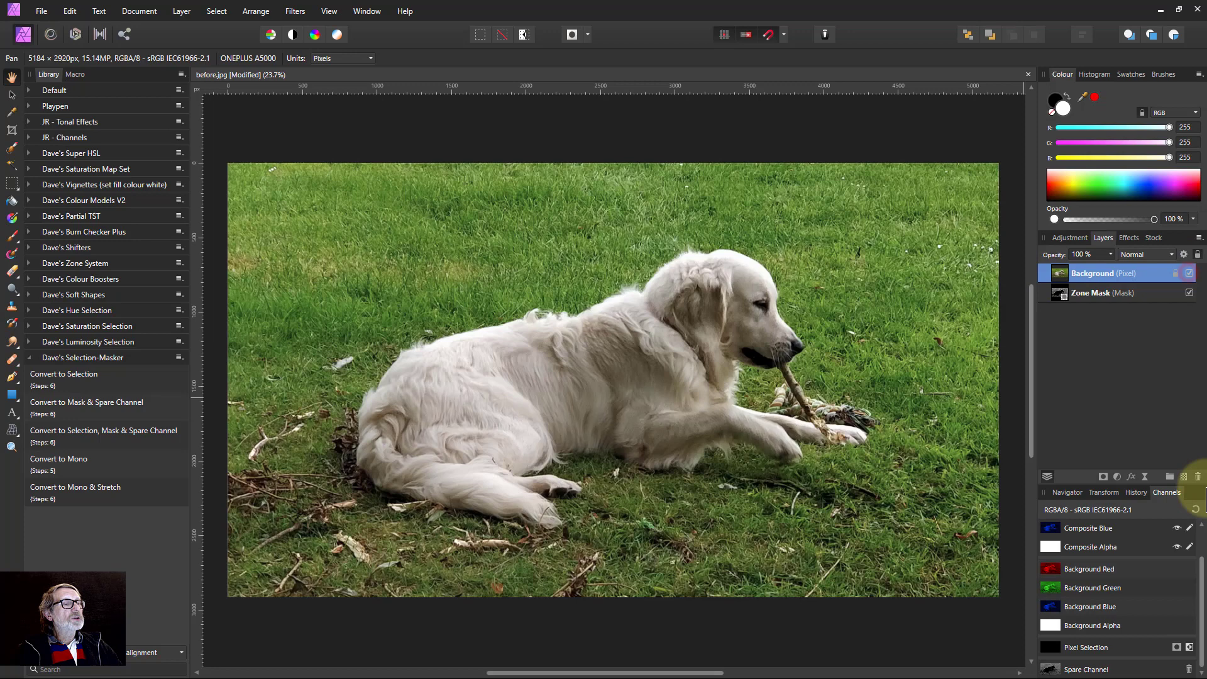
drag(1055, 304, 1121, 350)
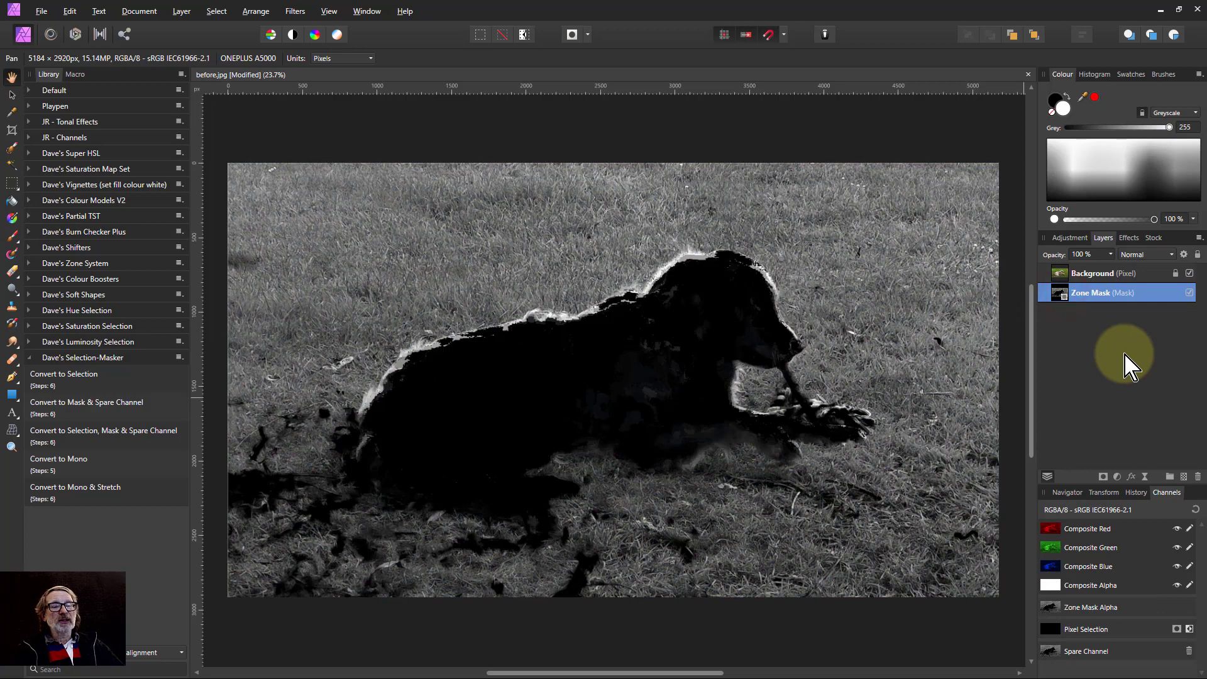
click(1069, 274)
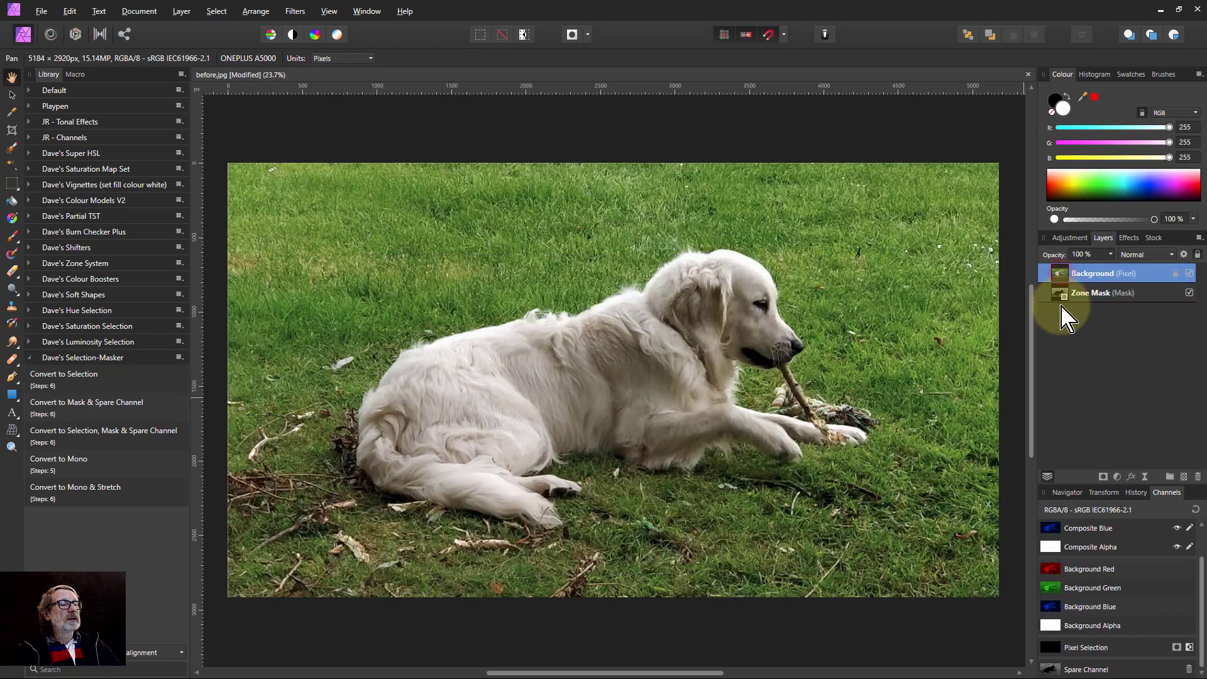
click(1062, 294)
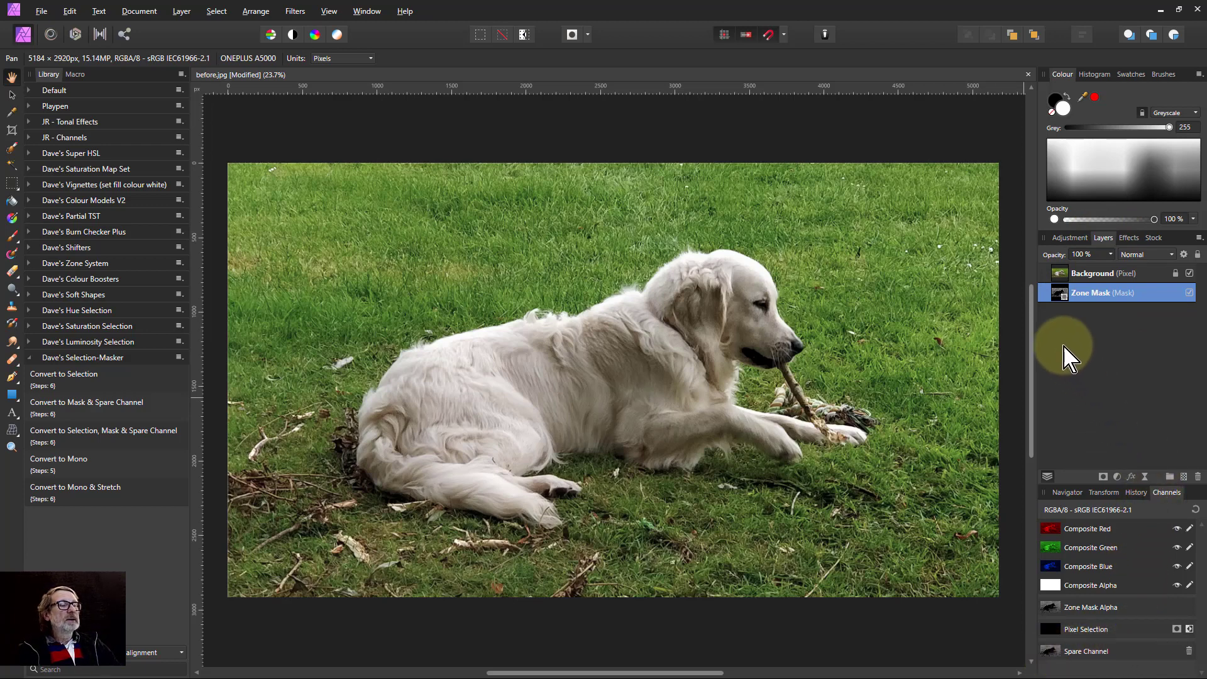
Brighten the photo with a Curves adjustment masked to the grass by the Spare Channel
click(1117, 476)
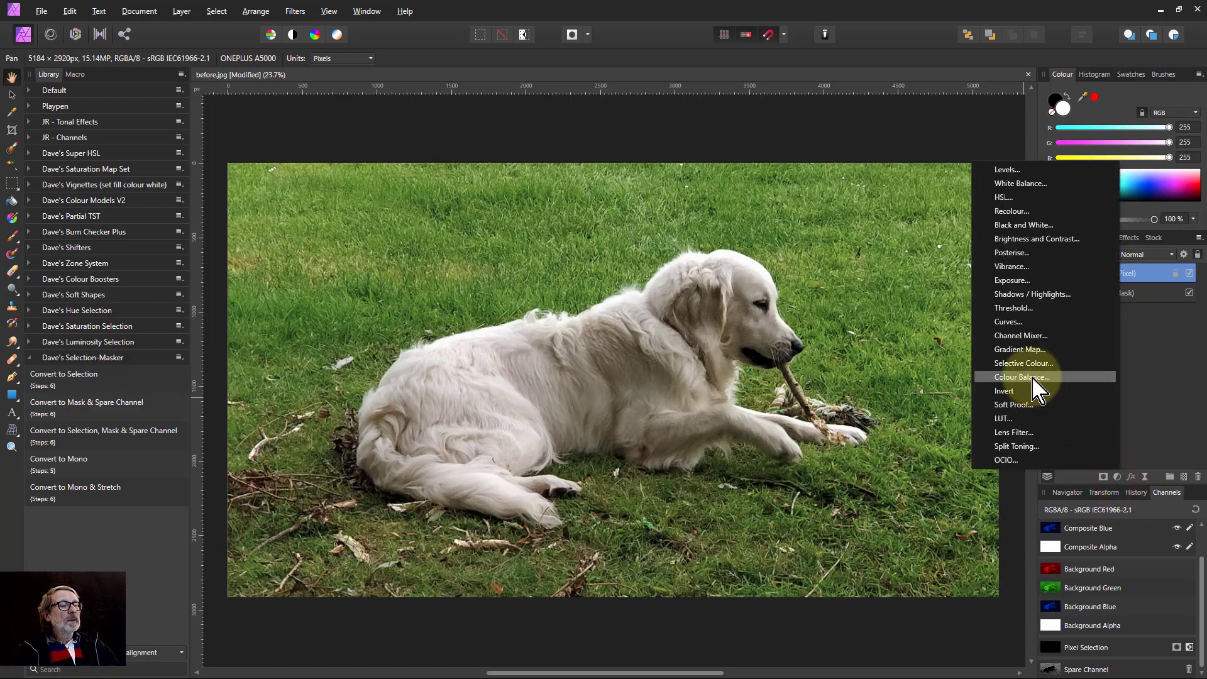
click(1015, 322)
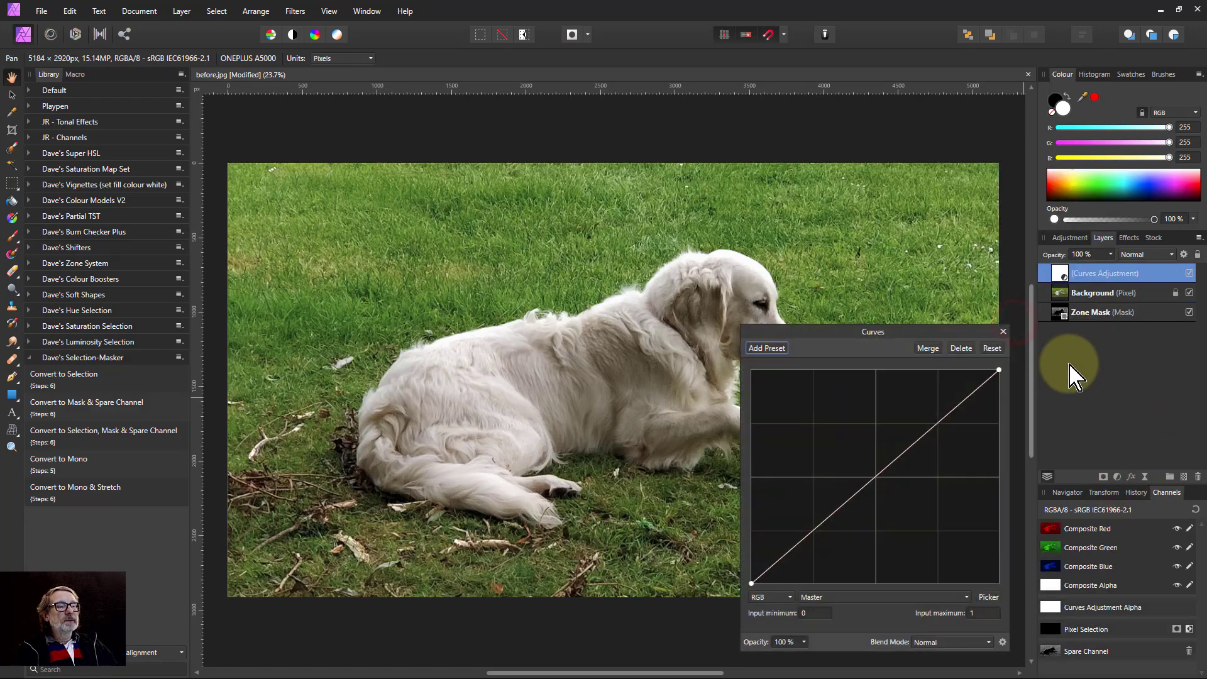
drag(884, 472, 857, 442)
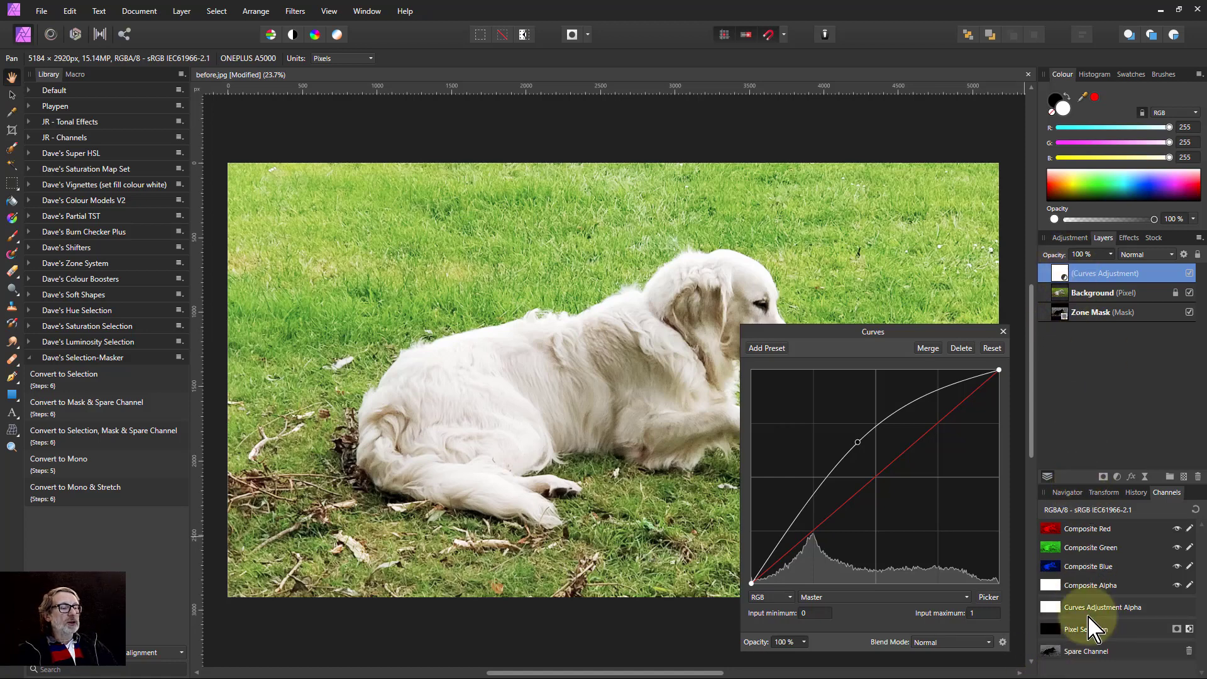
right_click(1056, 657)
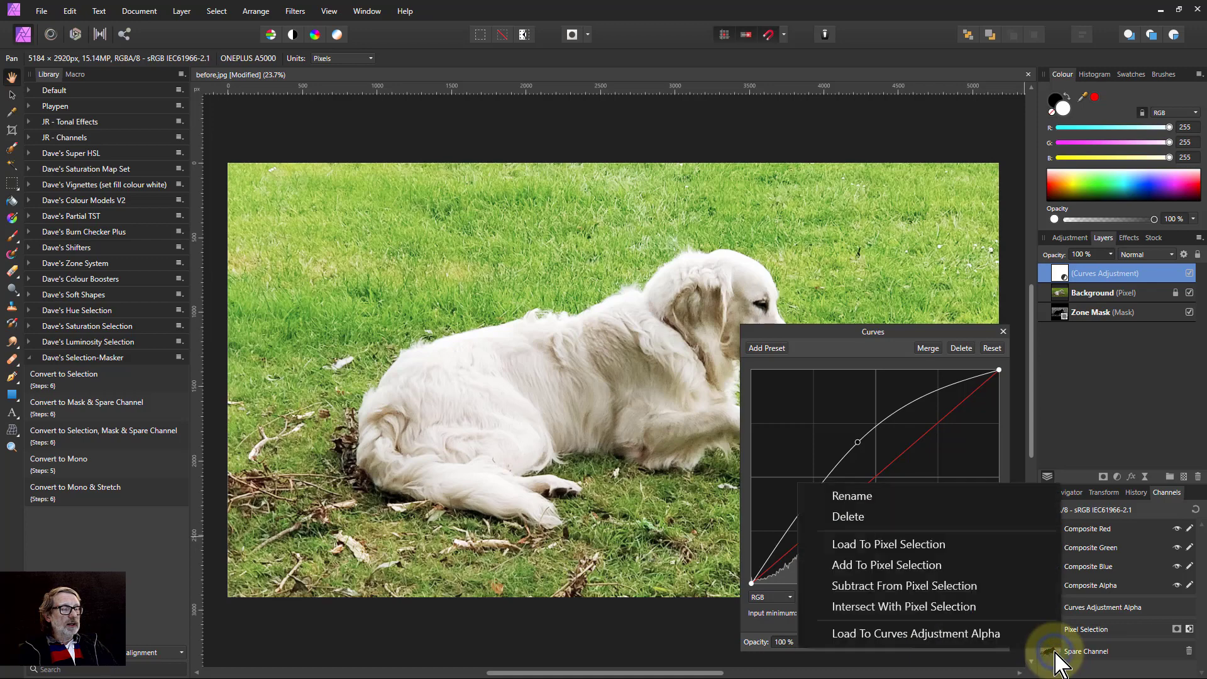
click(930, 643)
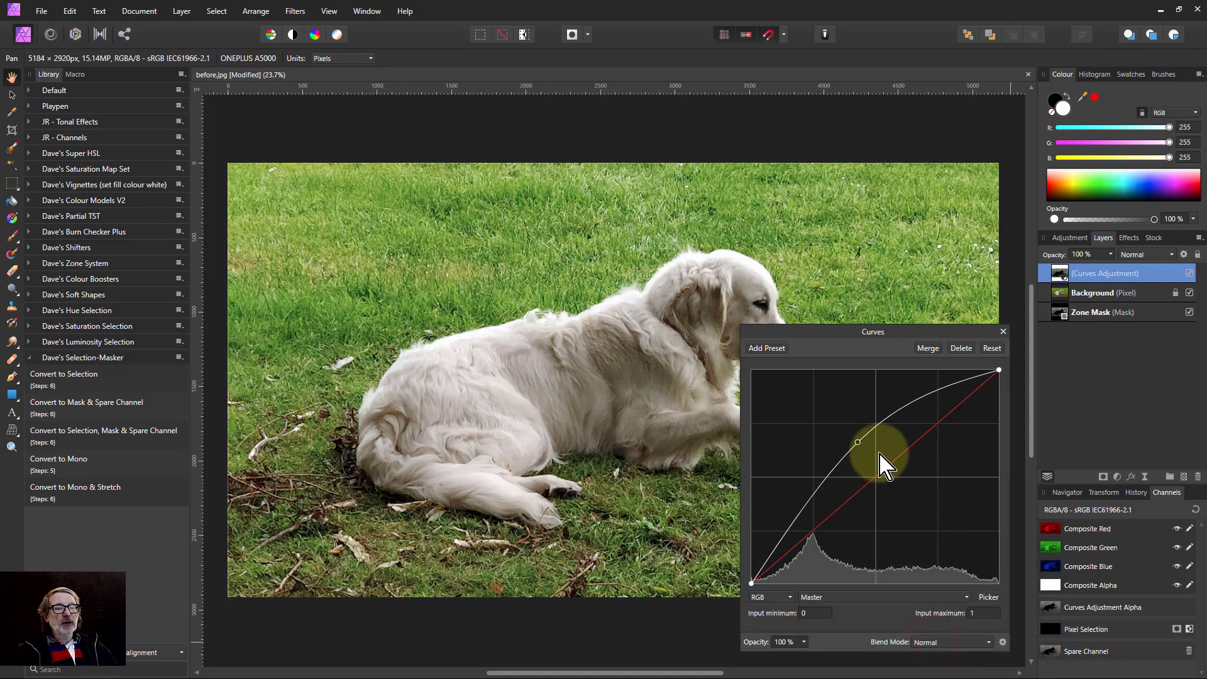
drag(859, 444, 882, 452)
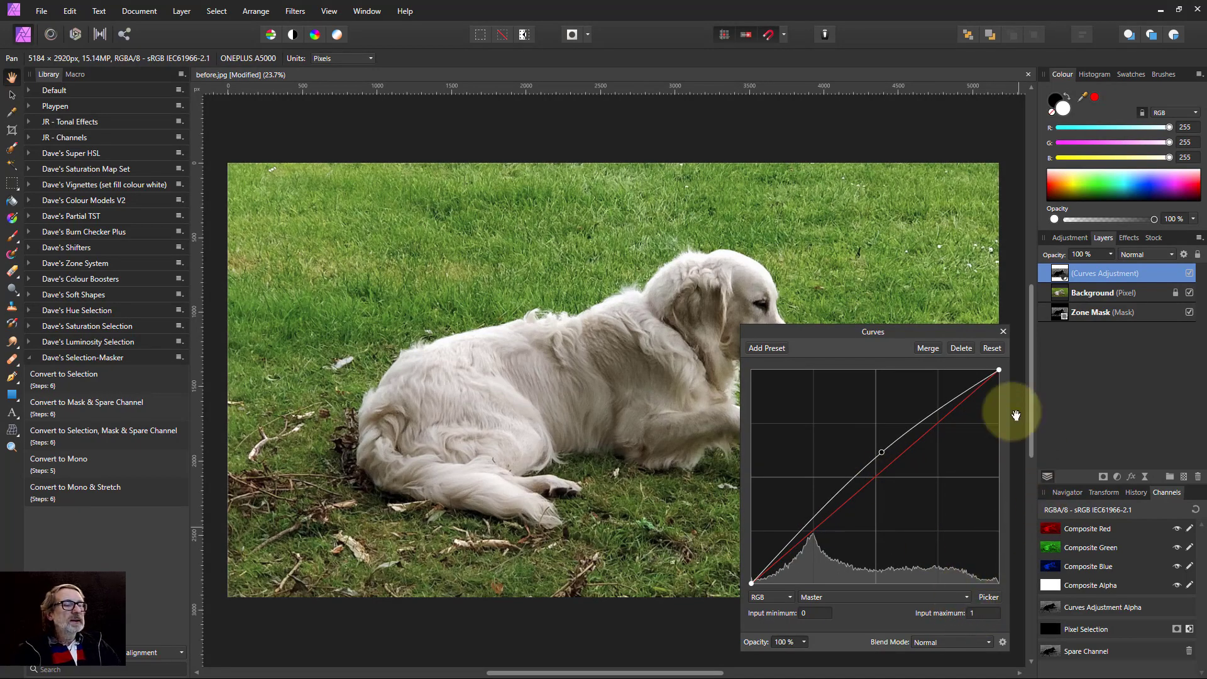
Delete the Curves adjustment and undo back to the hue selection layer
click(960, 348)
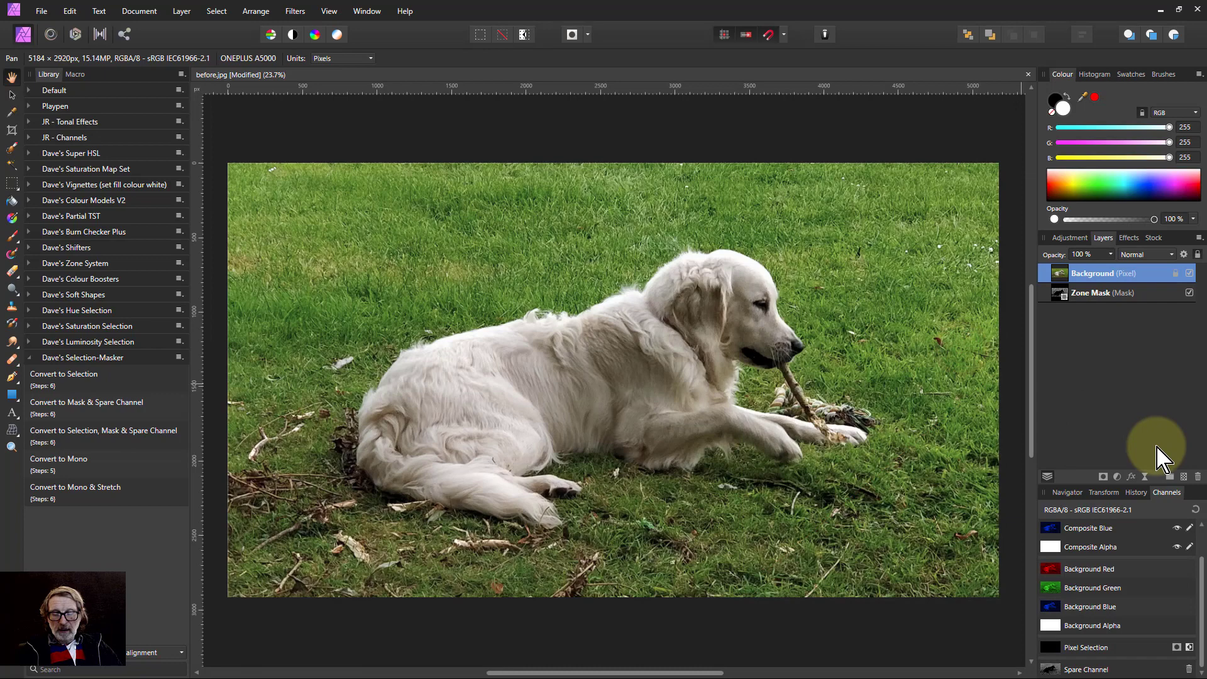
key(ctrl+z)
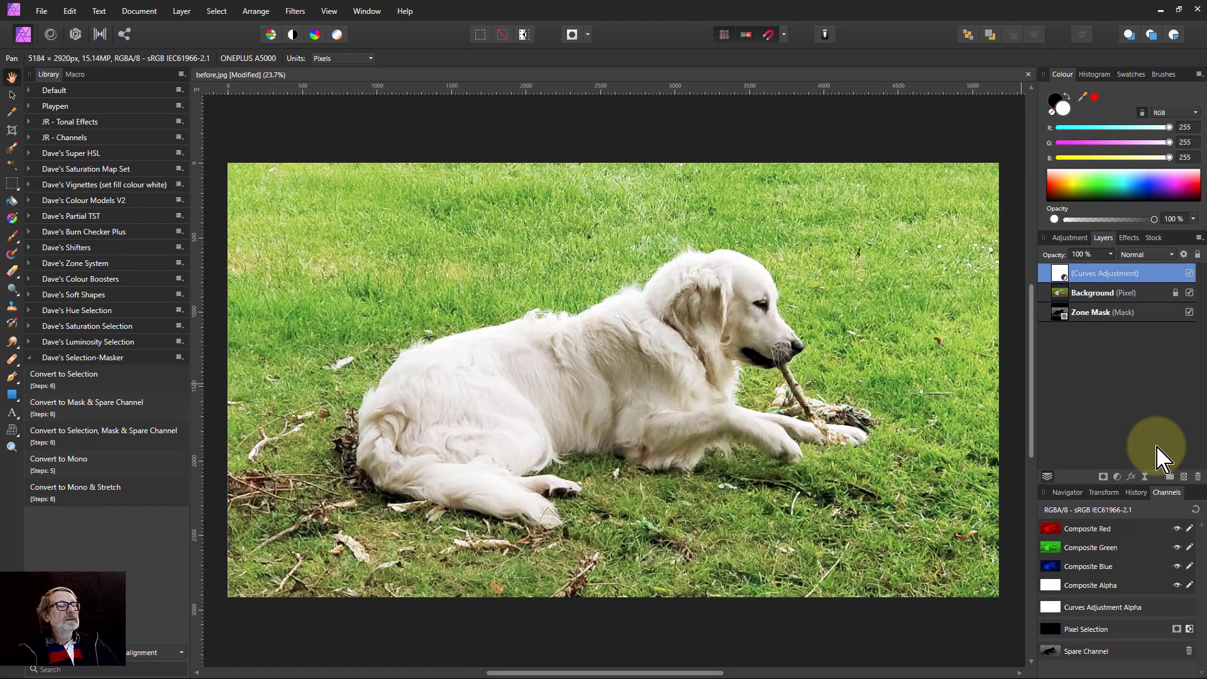
key(ctrl+z)
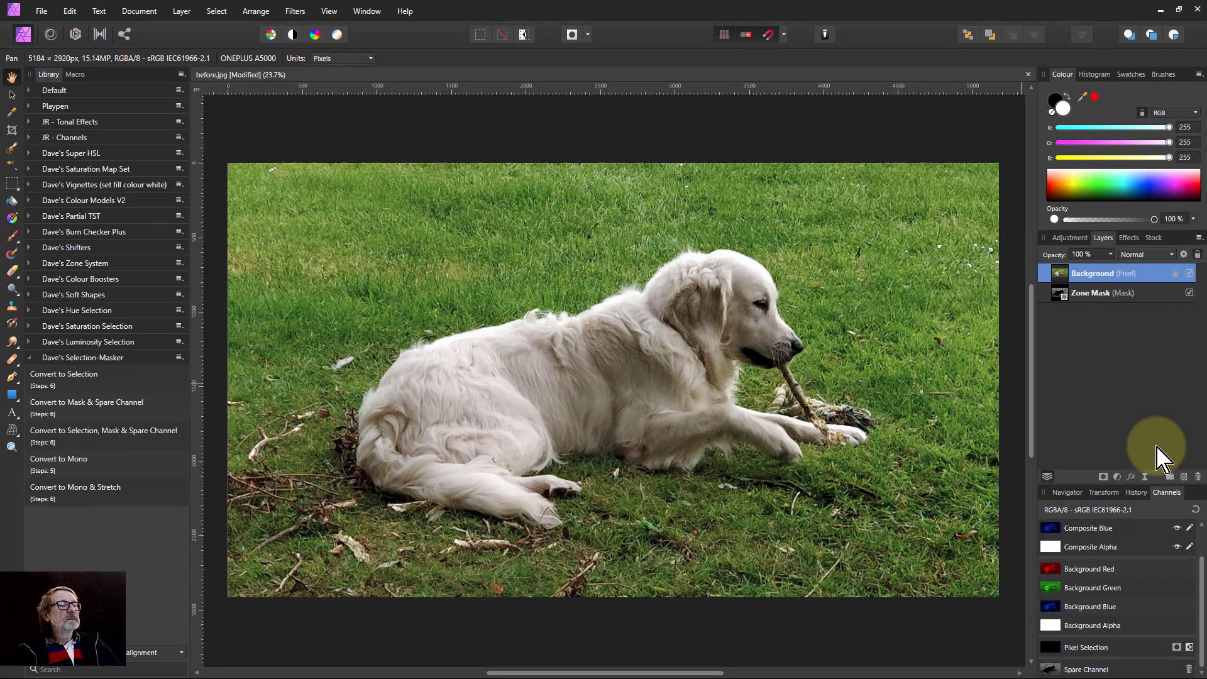
key(ctrl+z)
key(ctrl+z)
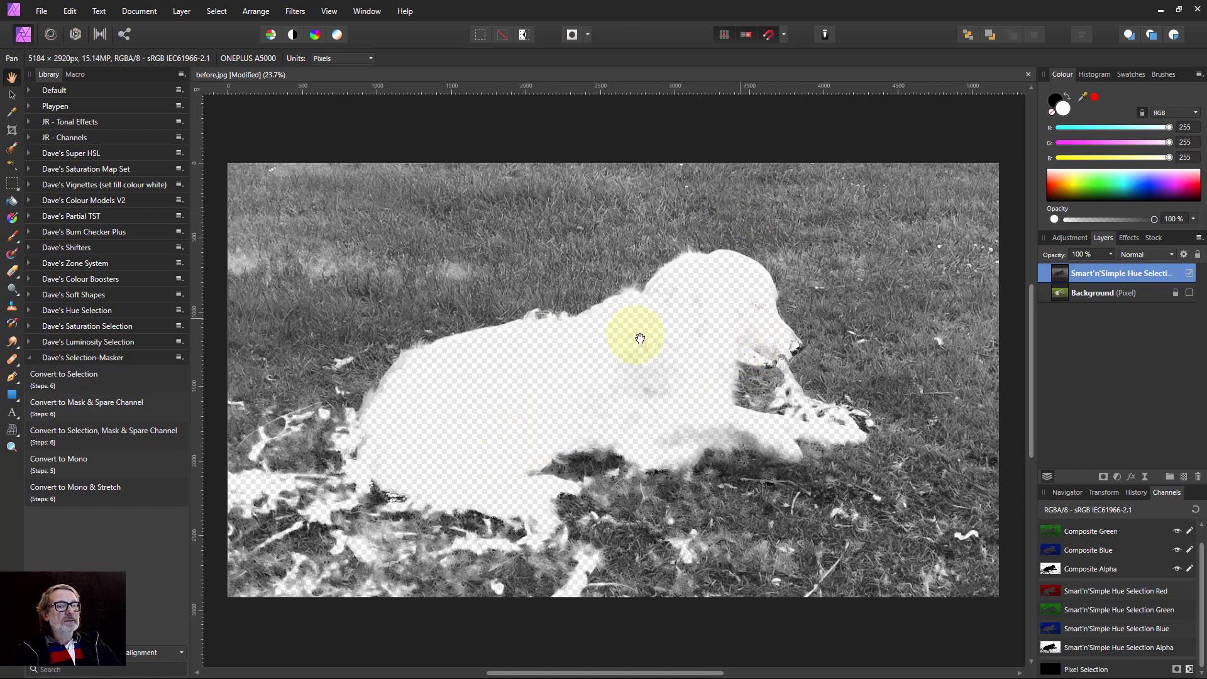
Show Background, set the mono layer to Colour Dodge, and lower its opacity
click(1190, 292)
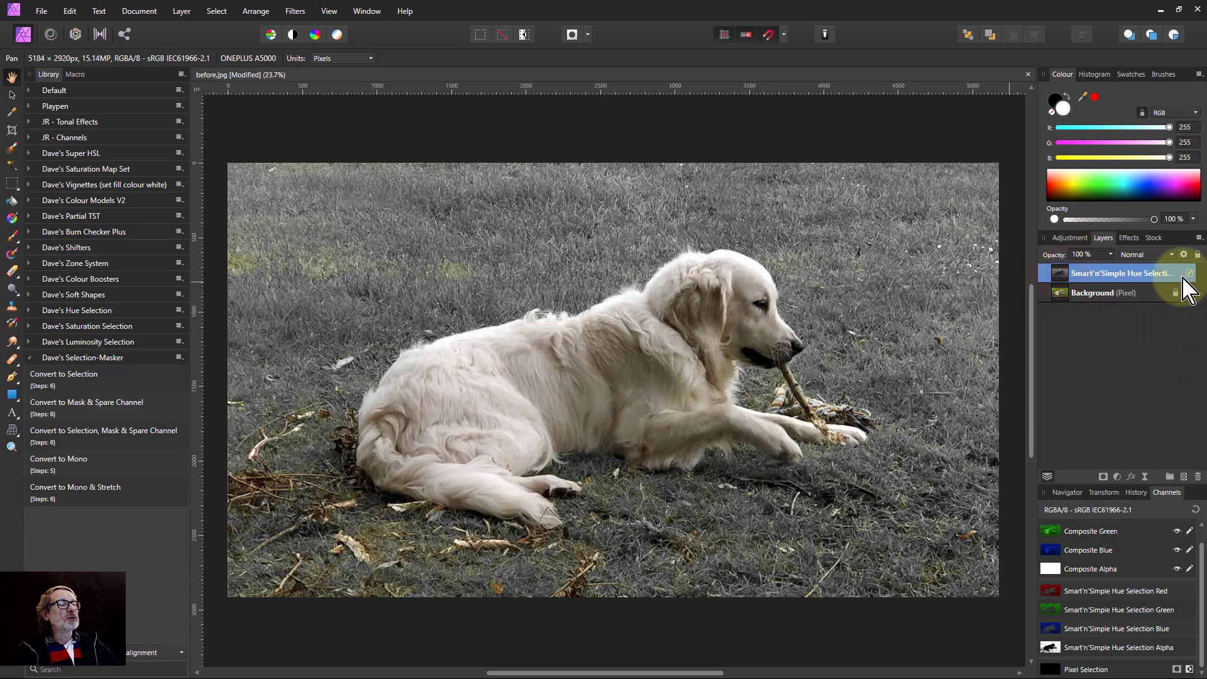
click(1146, 255)
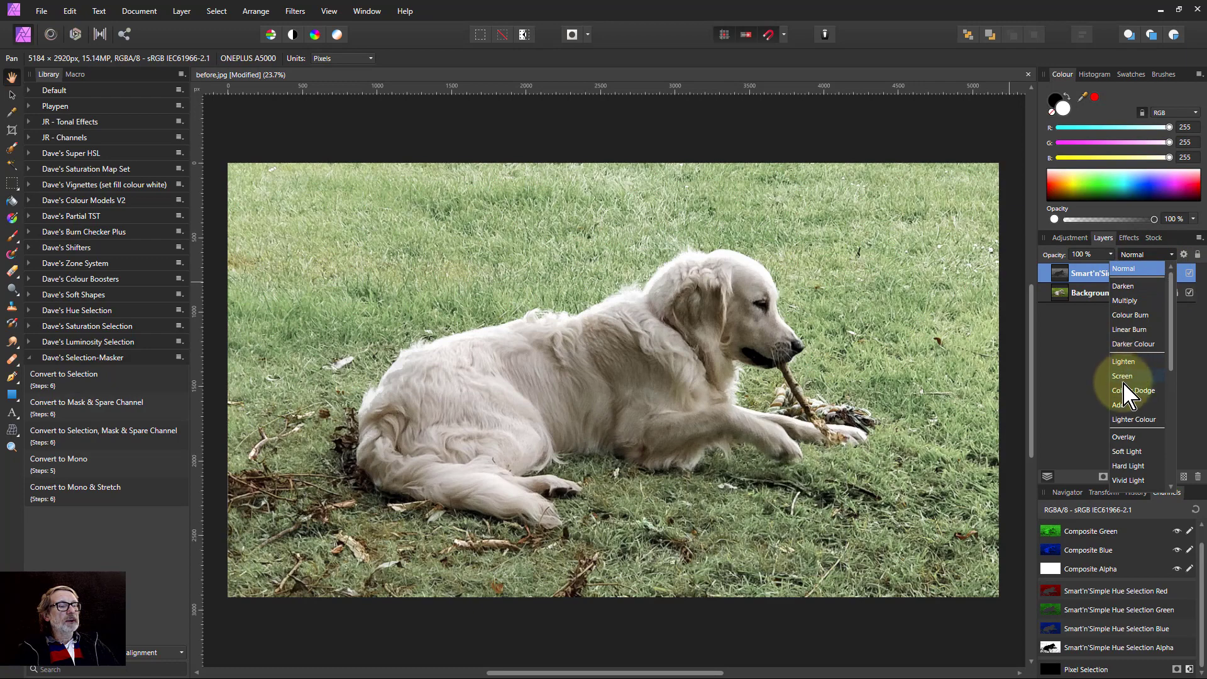
click(1124, 391)
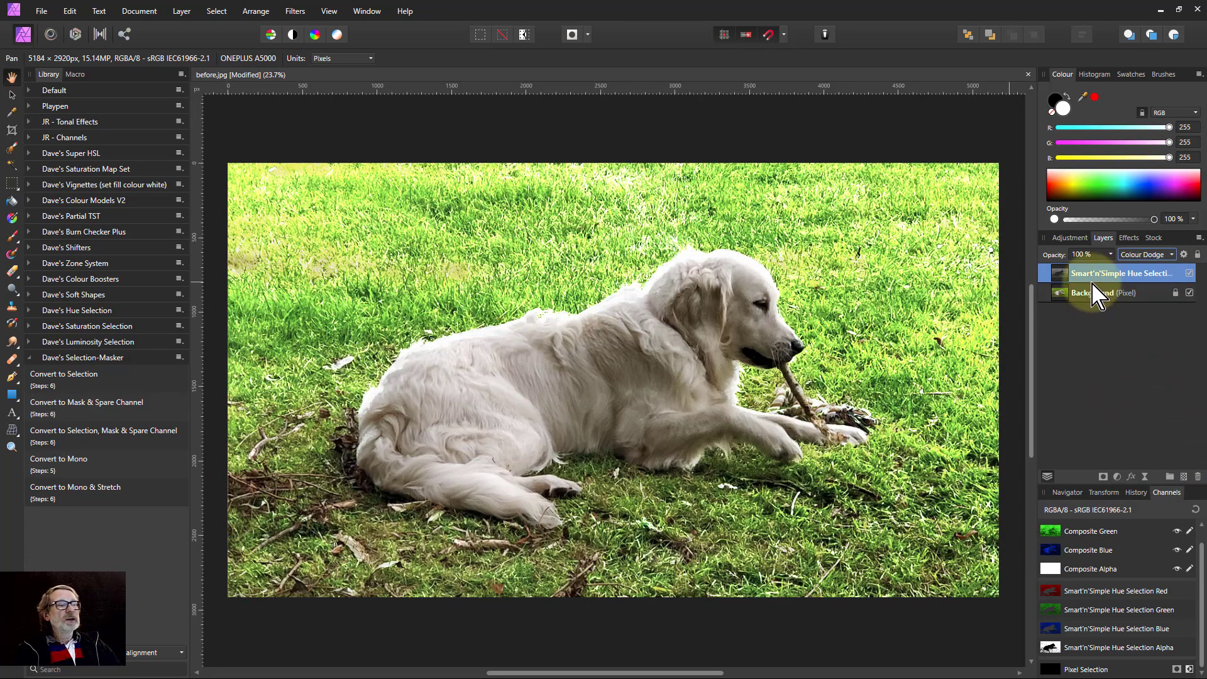
mouse_move(1111, 257)
mouse_down()
mouse_move(1025, 281)
mouse_move(1056, 281)
mouse_up()
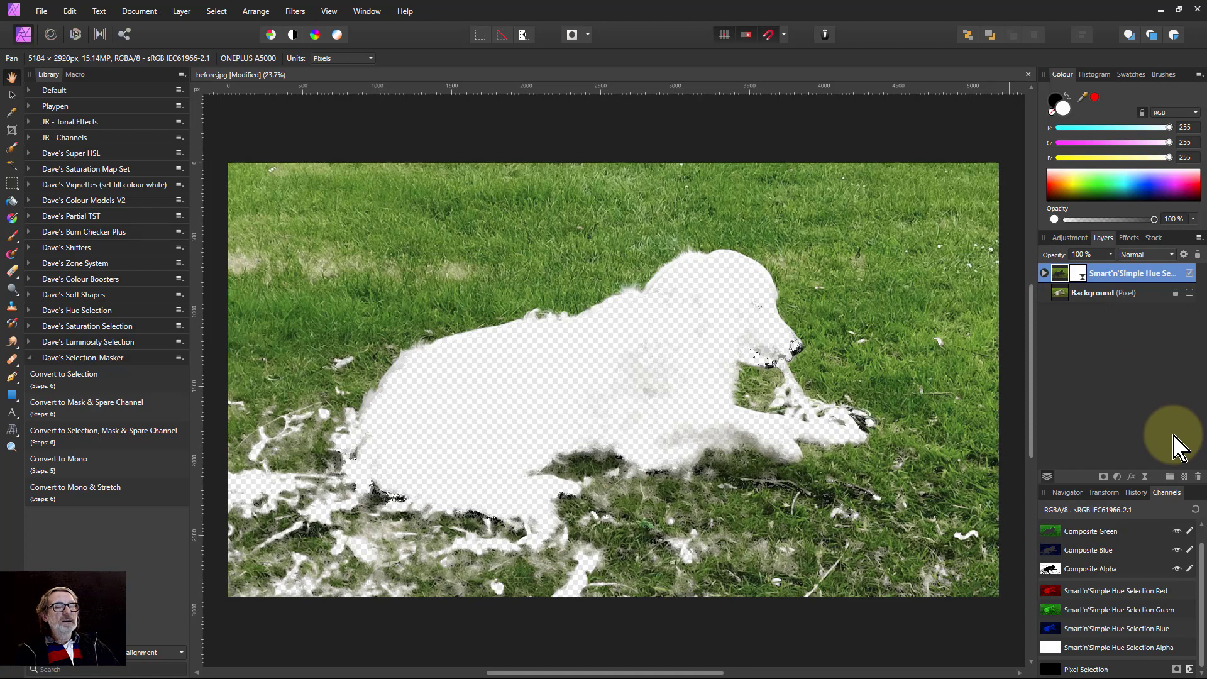
Run the Convert to Mono & Stretch macro on the hue selection layer
click(88, 493)
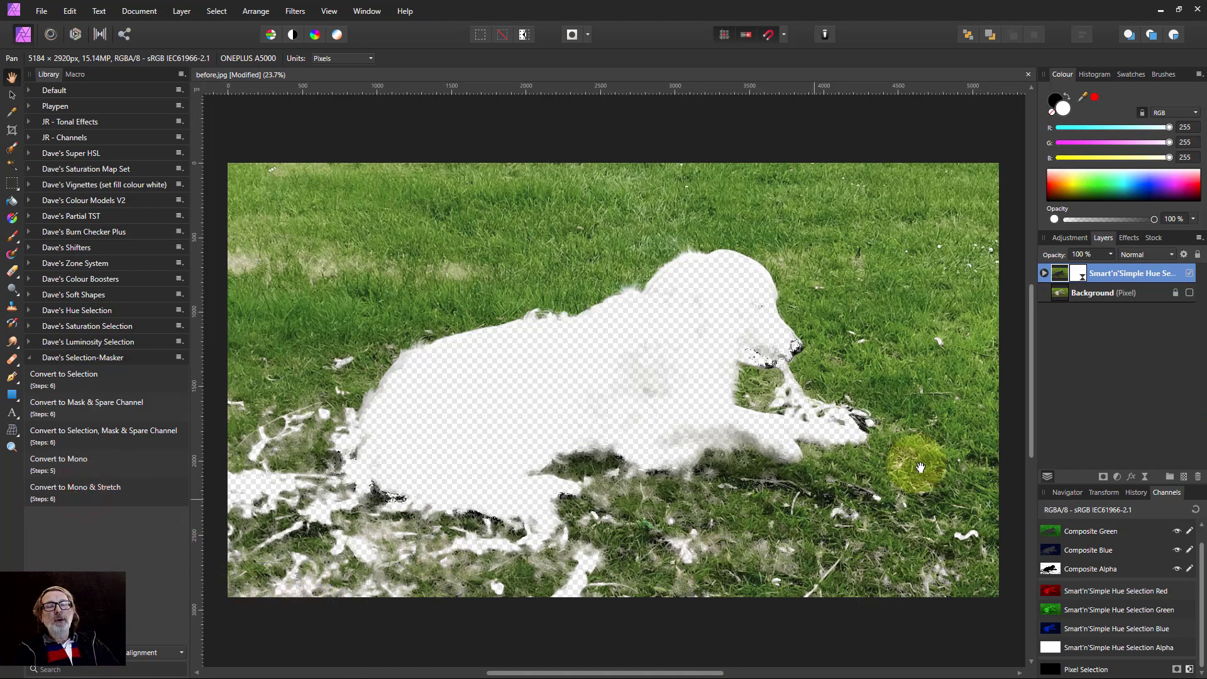